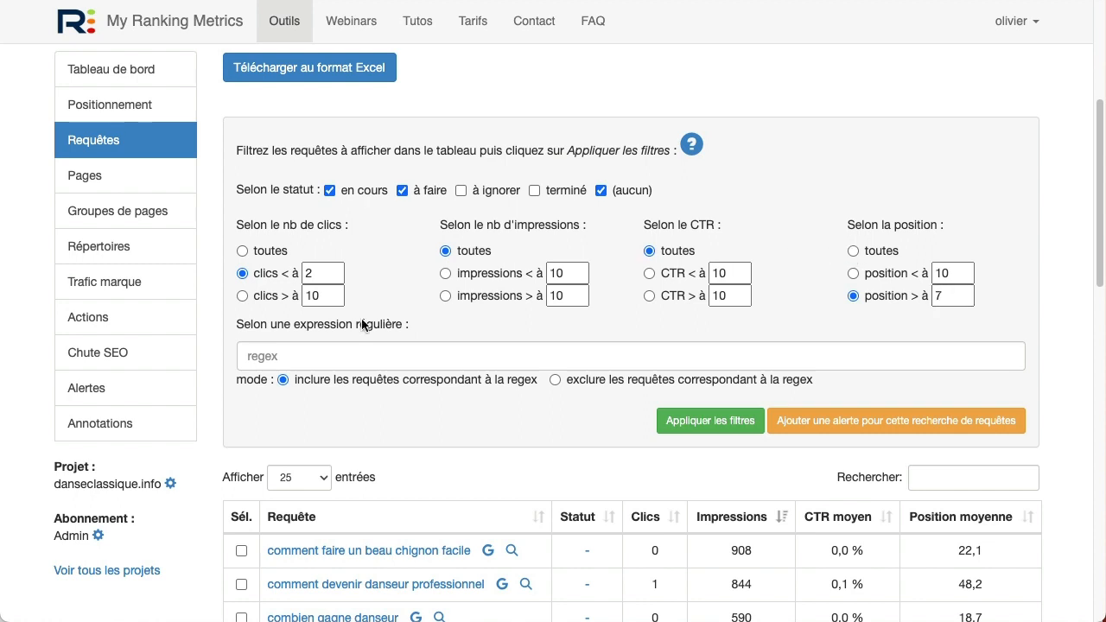
- Create an alert named "Requêtes questions : clics < 2, position > 7" for the filtered question queries across all pages
scroll(508, 348, "down", 5)
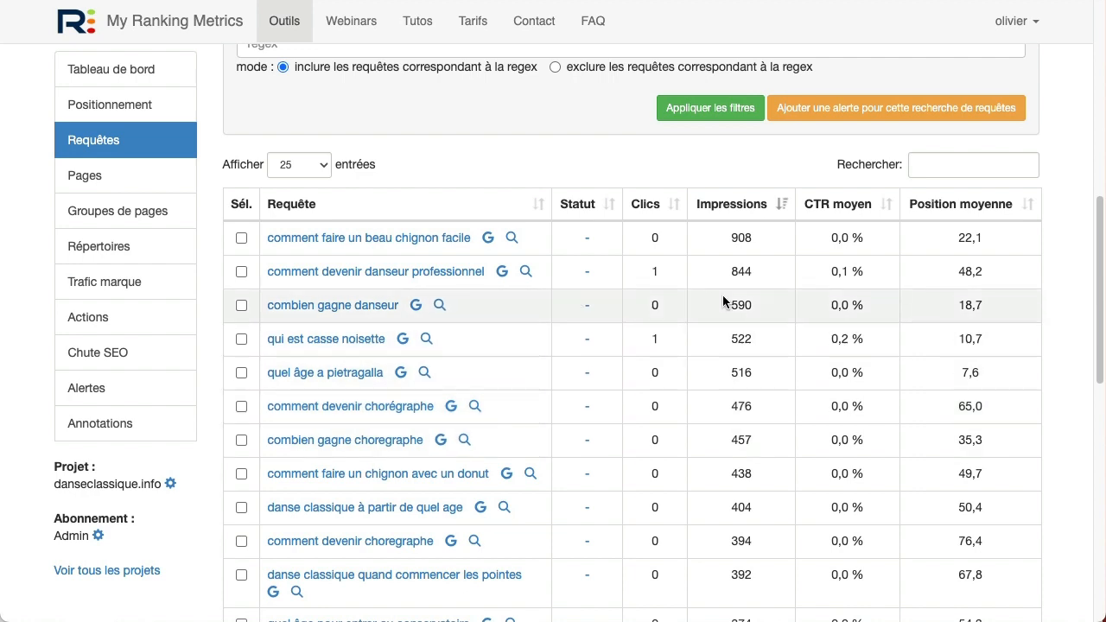
scroll(723, 294, "up", 5)
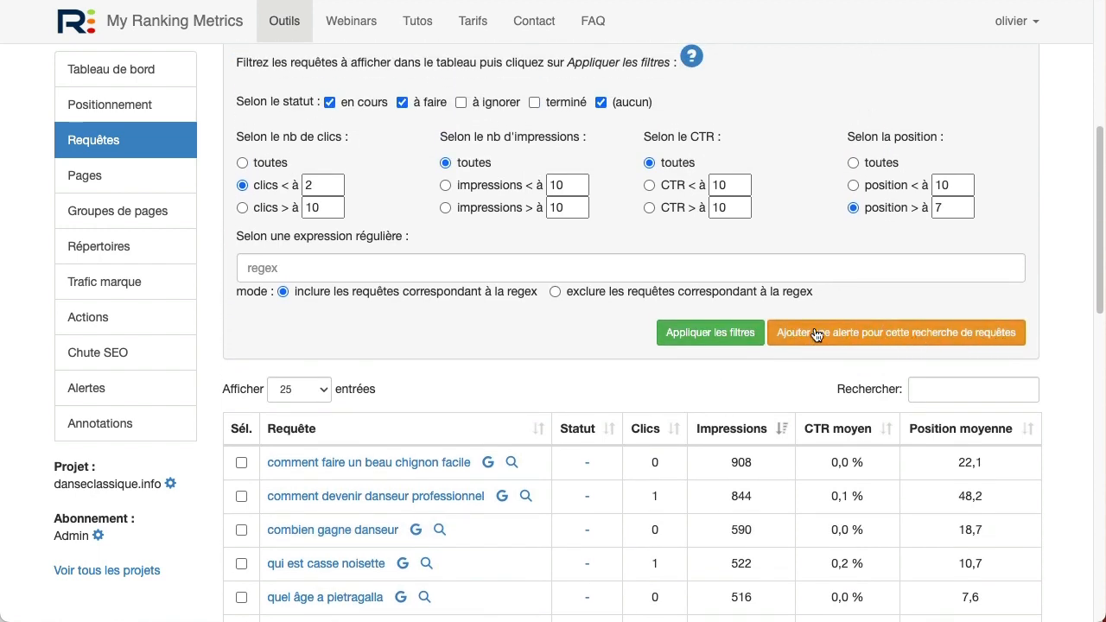
scroll(778, 315, "up", 7)
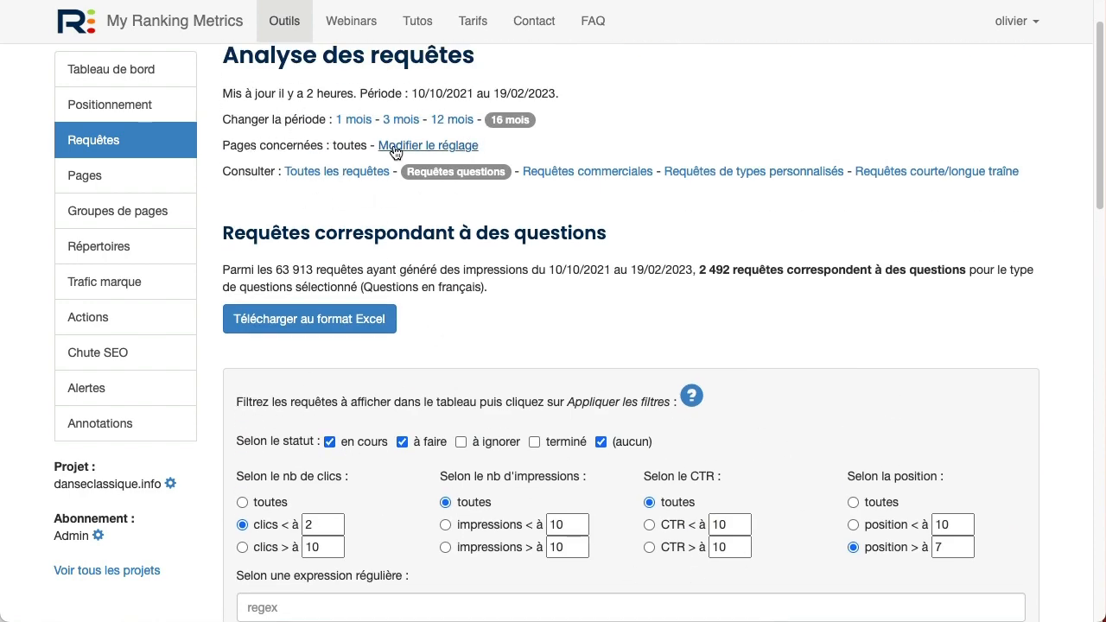
left_click_drag(362, 145, 227, 147)
left_click(330, 145)
scroll(717, 292, "down", 5)
left_click(797, 436)
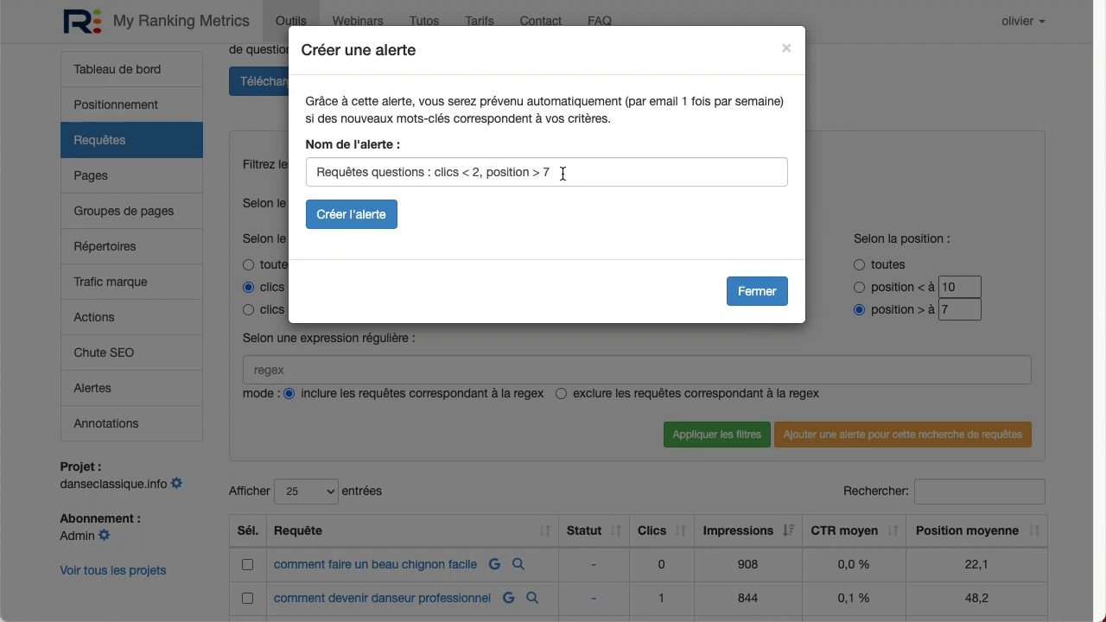
left_click(352, 216)
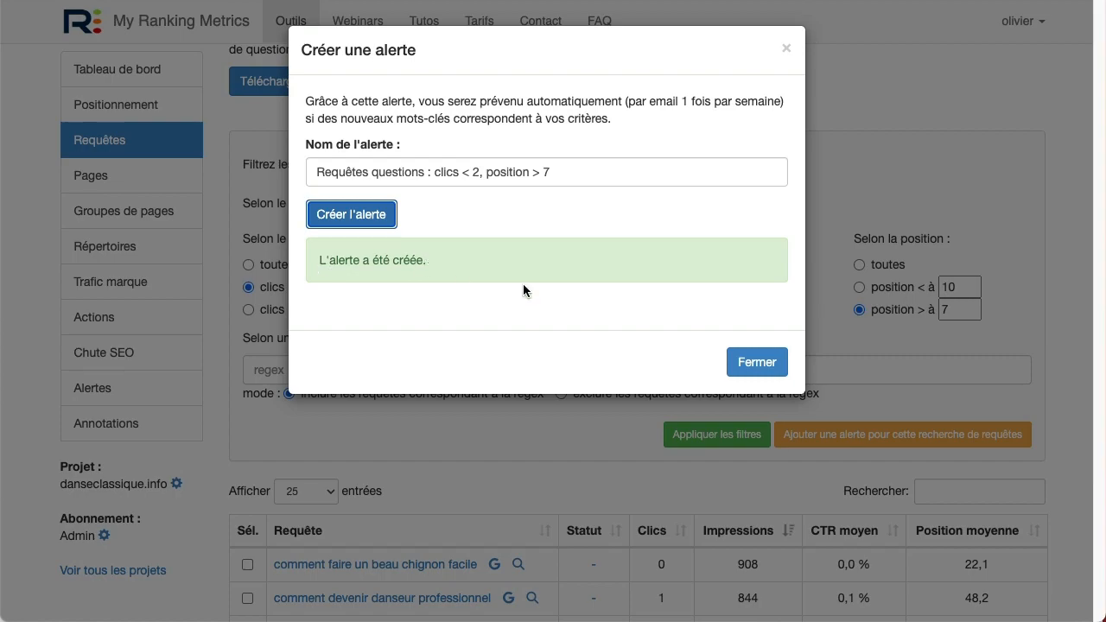
left_click(755, 361)
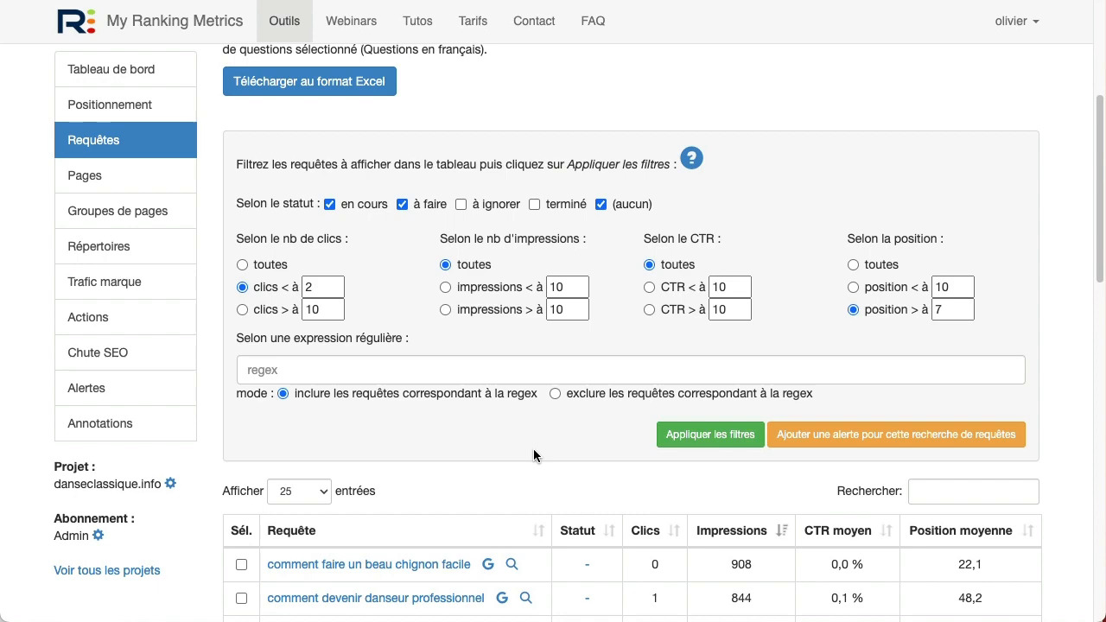
- Open the commercial queries report and examine its filters and the clicks, impressions and positions of the listed queries
left_click(589, 1)
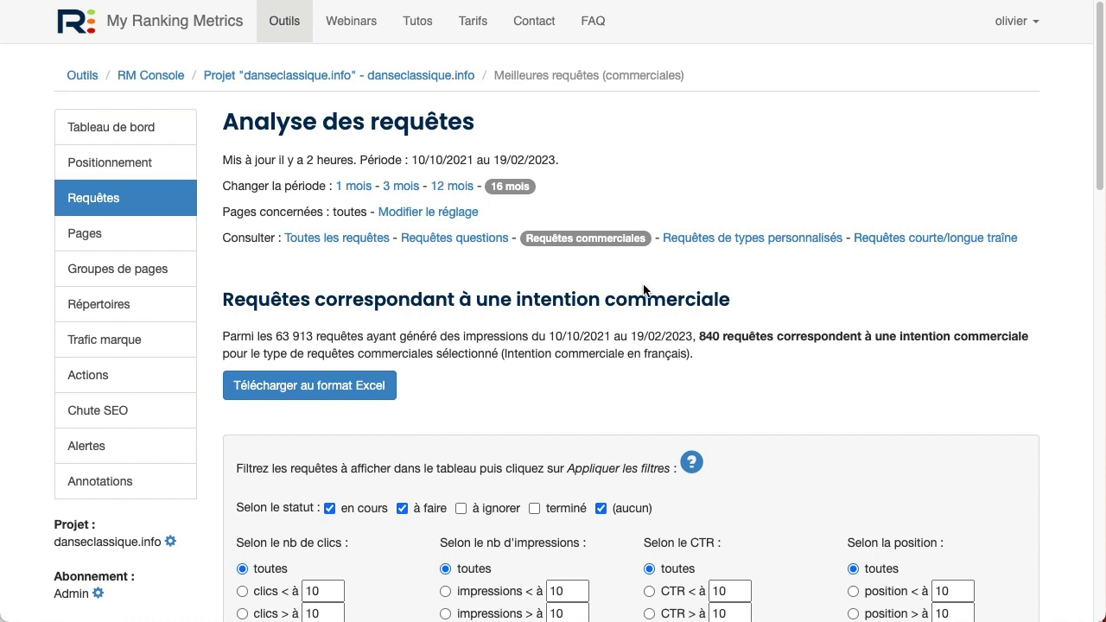
scroll(745, 286, "down", 2)
scroll(762, 280, "down", 5)
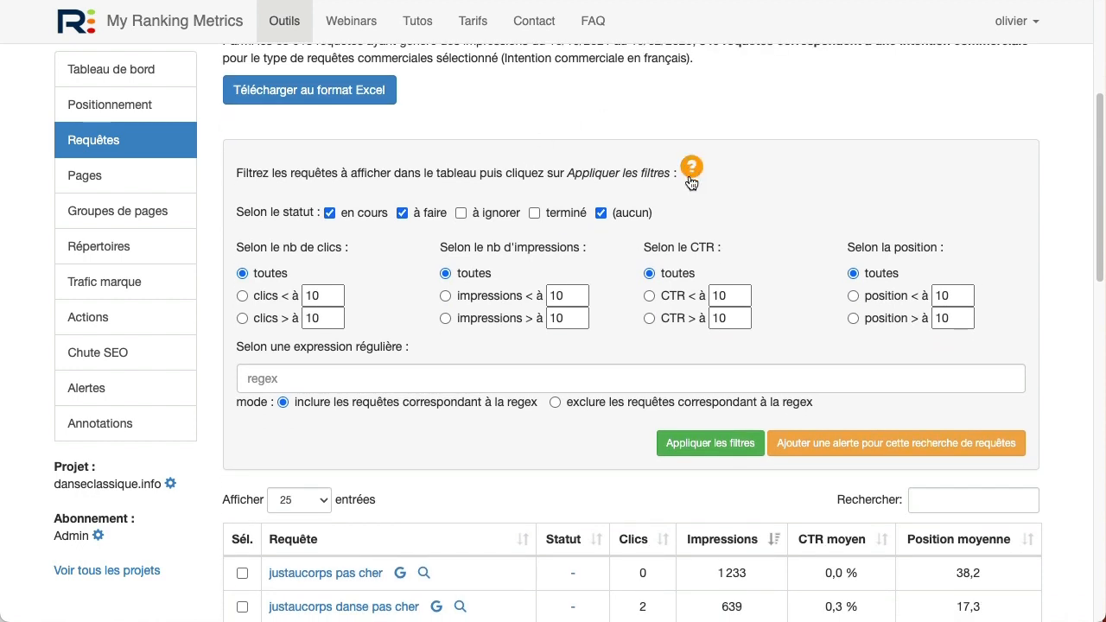
scroll(602, 273, "down", 3)
scroll(601, 273, "down", 5)
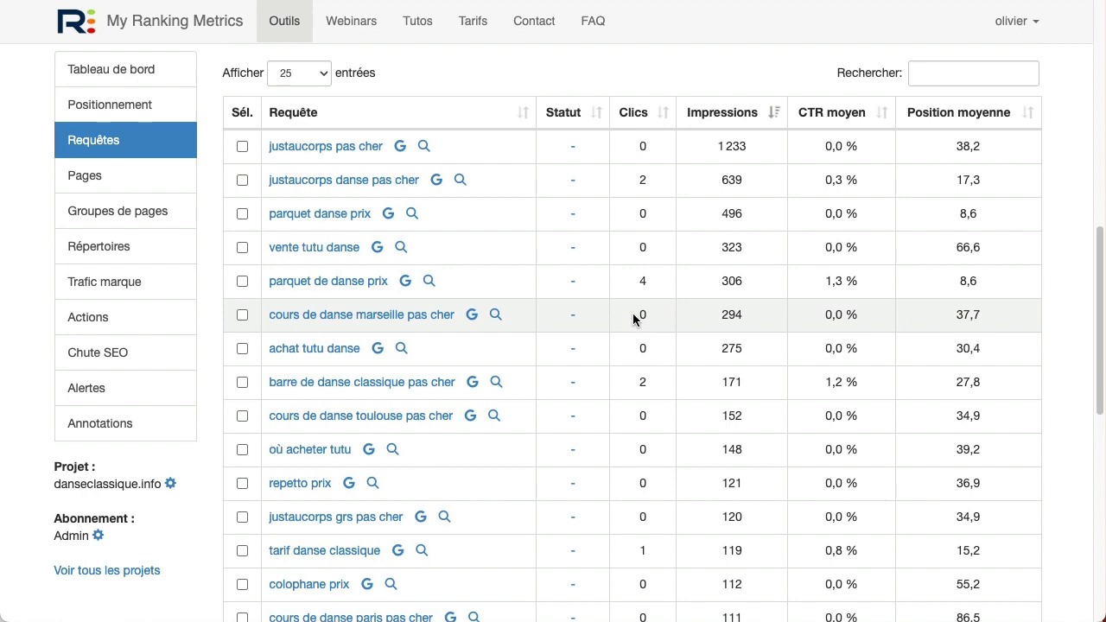
scroll(637, 317, "up", 5)
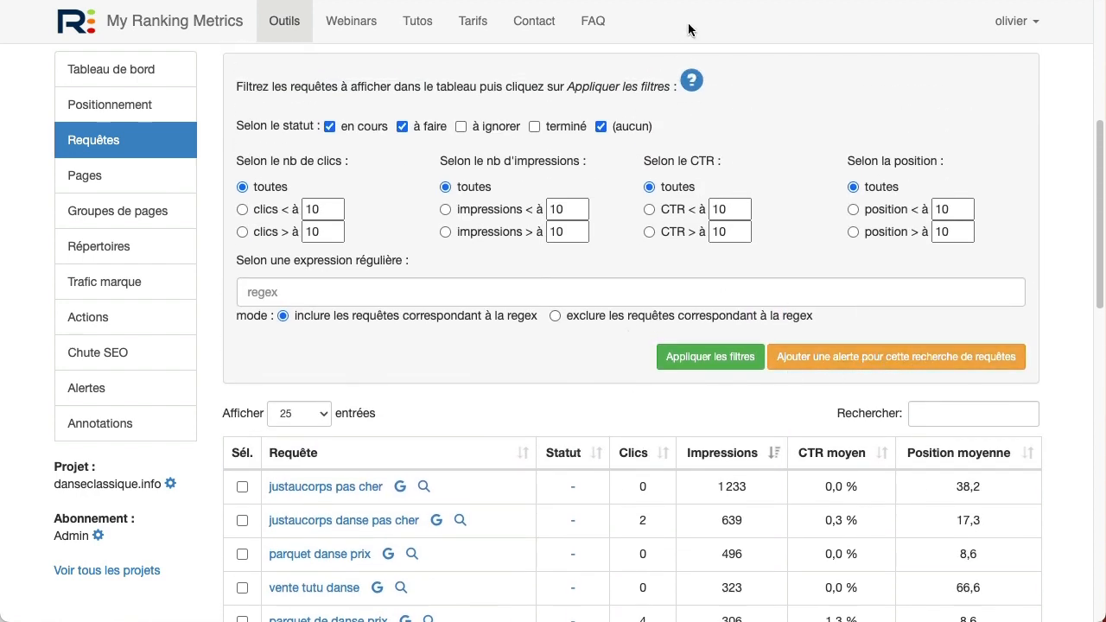
- Open the custom-type queries report for the last 12 months and check which custom type is selected
scroll(630, 346, "up", 5)
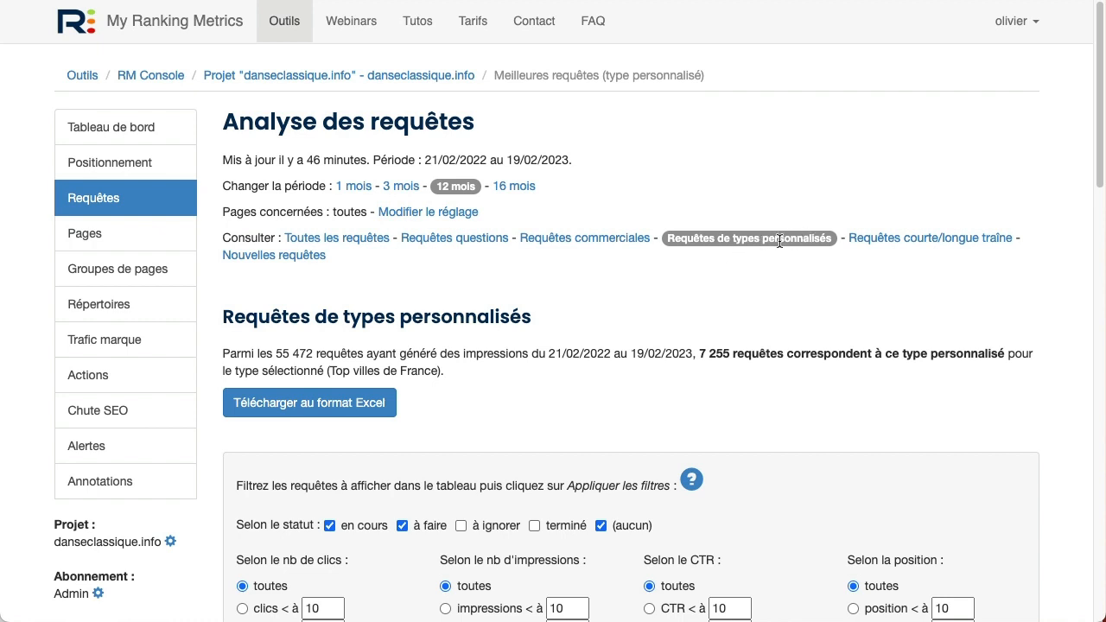
scroll(747, 244, "down", 2)
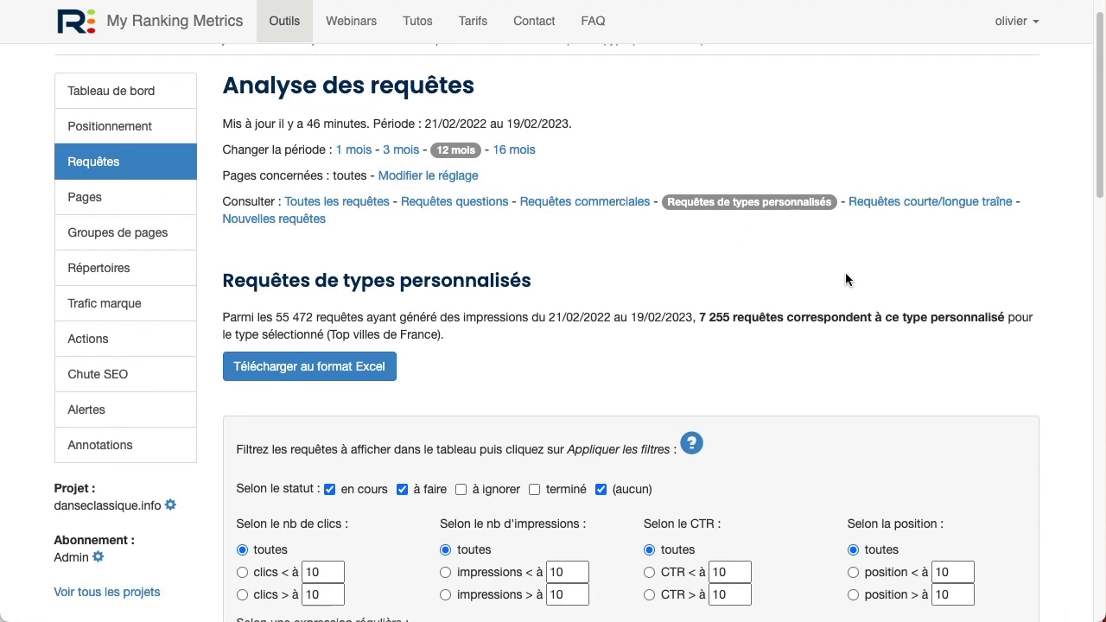
scroll(778, 265, "down", 1)
left_click_drag(329, 283, 451, 283)
left_click(451, 283)
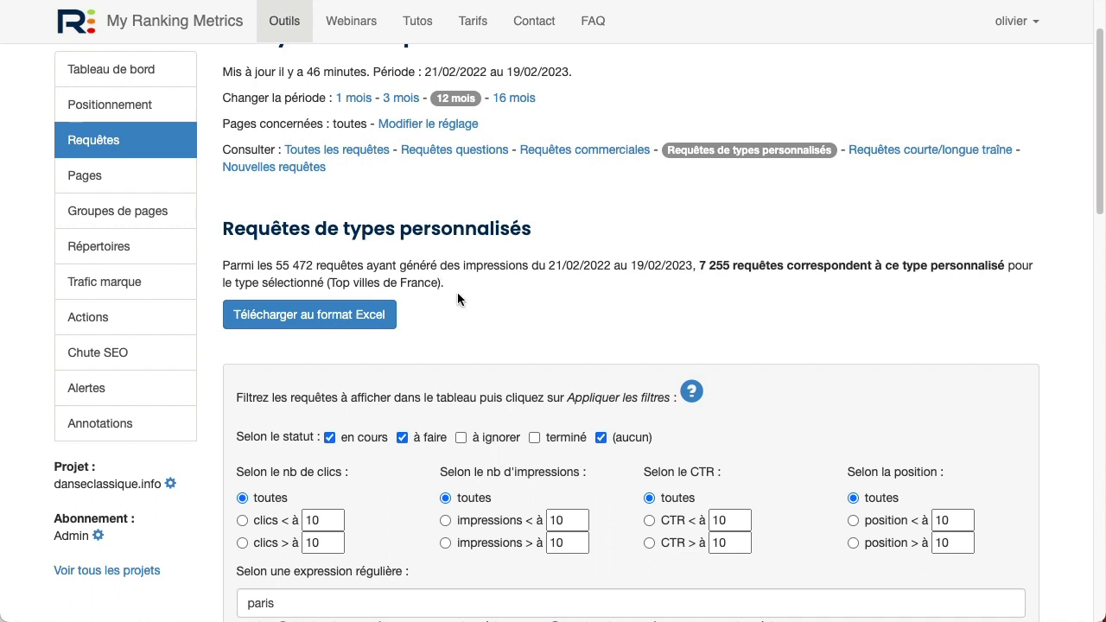
- Examine the regex filter excluding "paris" and the city-related queries listed in the table
scroll(493, 283, "down", 5)
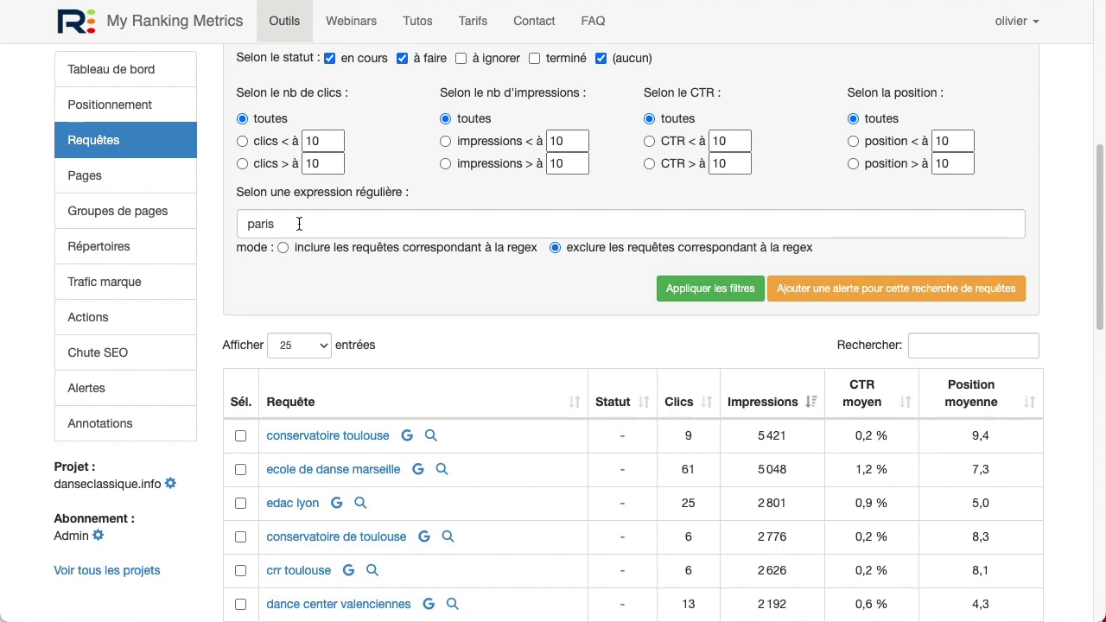
left_click(592, 233)
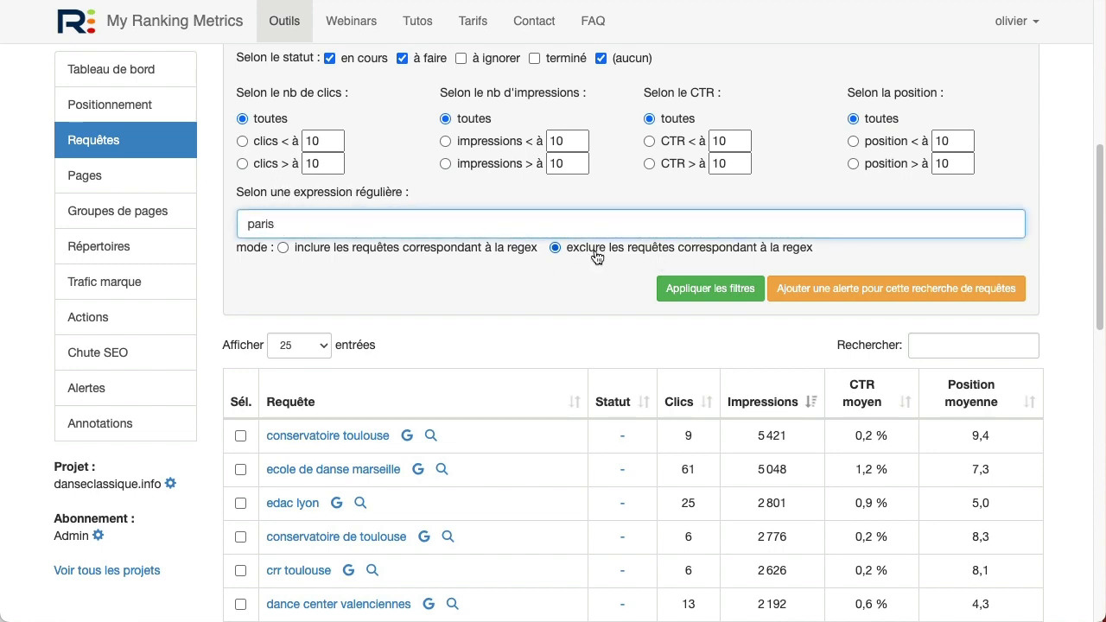
scroll(480, 314, "down", 2)
scroll(480, 313, "down", 3)
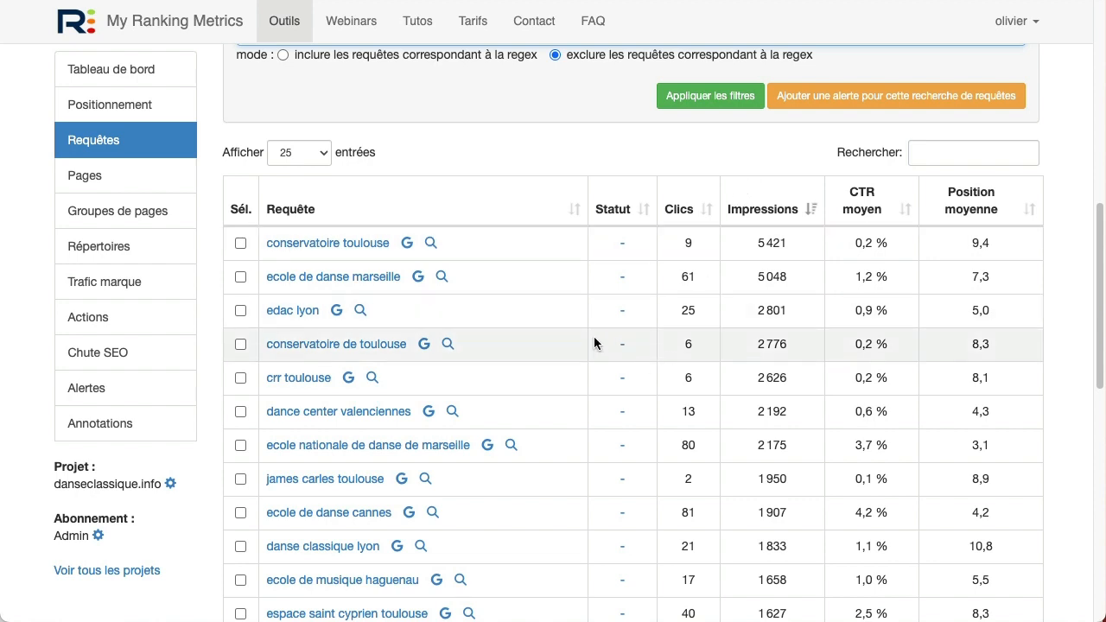
scroll(629, 333, "down", 9)
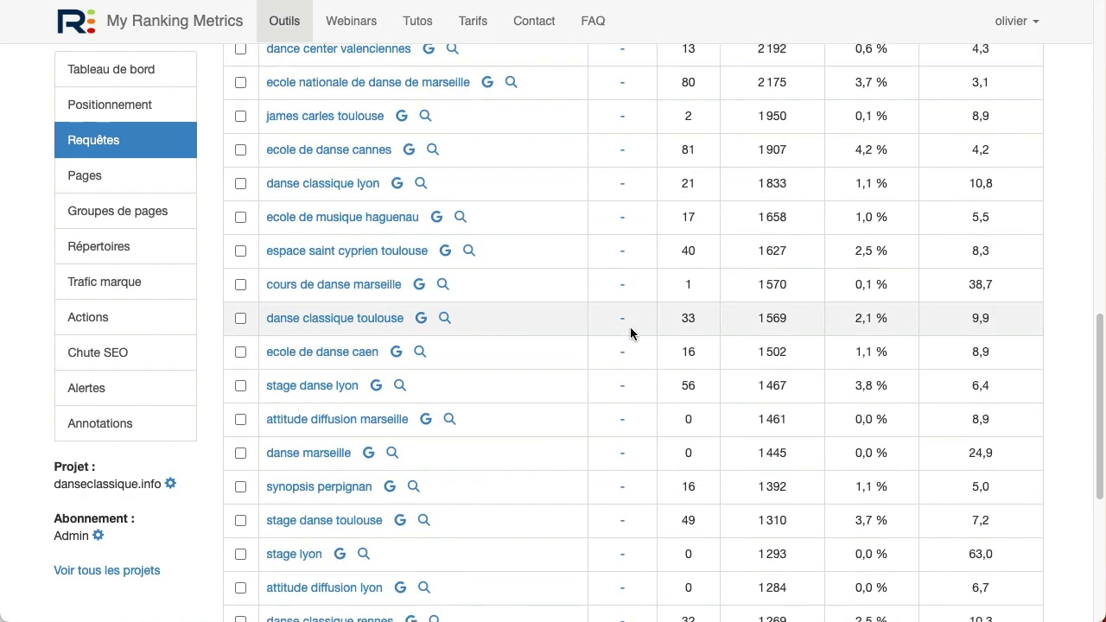
- View the custom query types offered for another analysis without changing the selected Top villes de France
left_click_drag(252, 427, 776, 429)
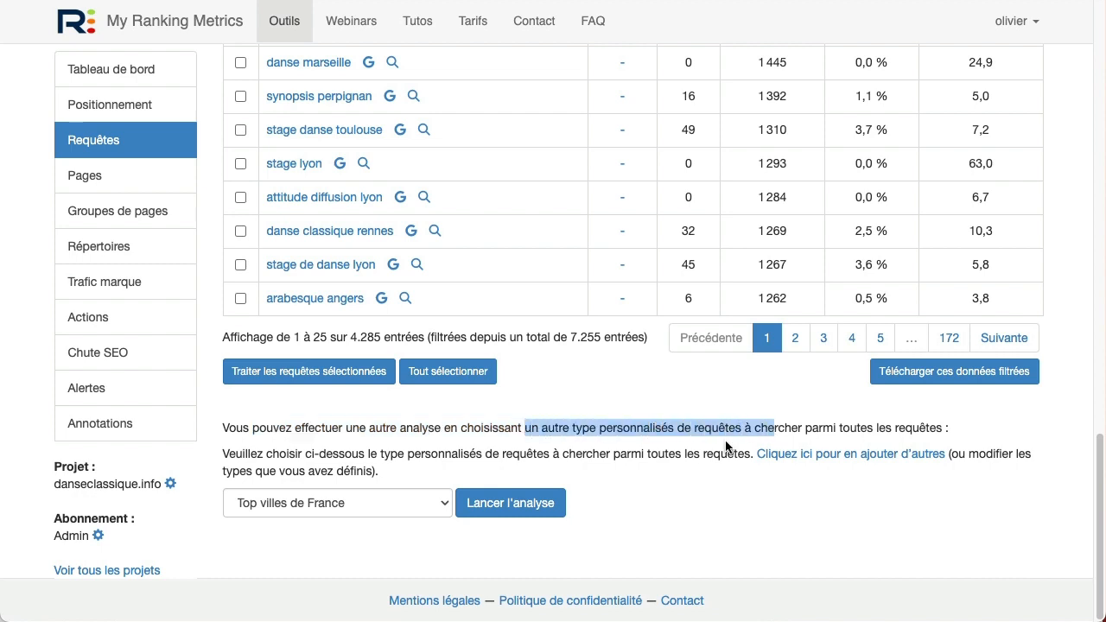
left_click(390, 502)
left_click(669, 512)
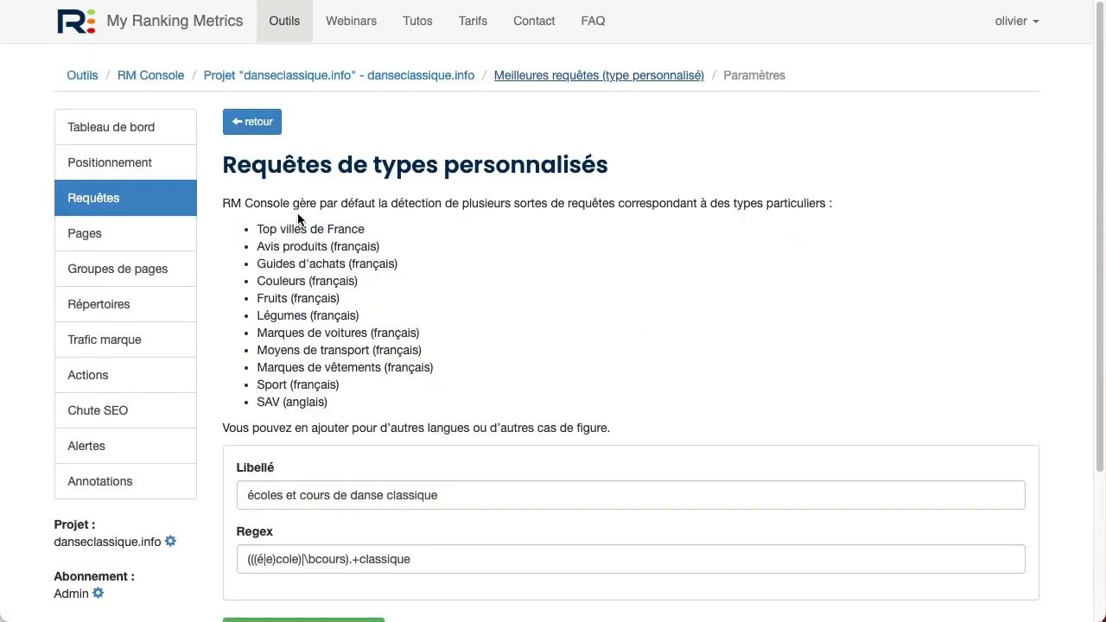
- Review the default custom query types and the label and regex configured for "écoles et cours de danse classique"
left_click_drag(258, 229, 370, 229)
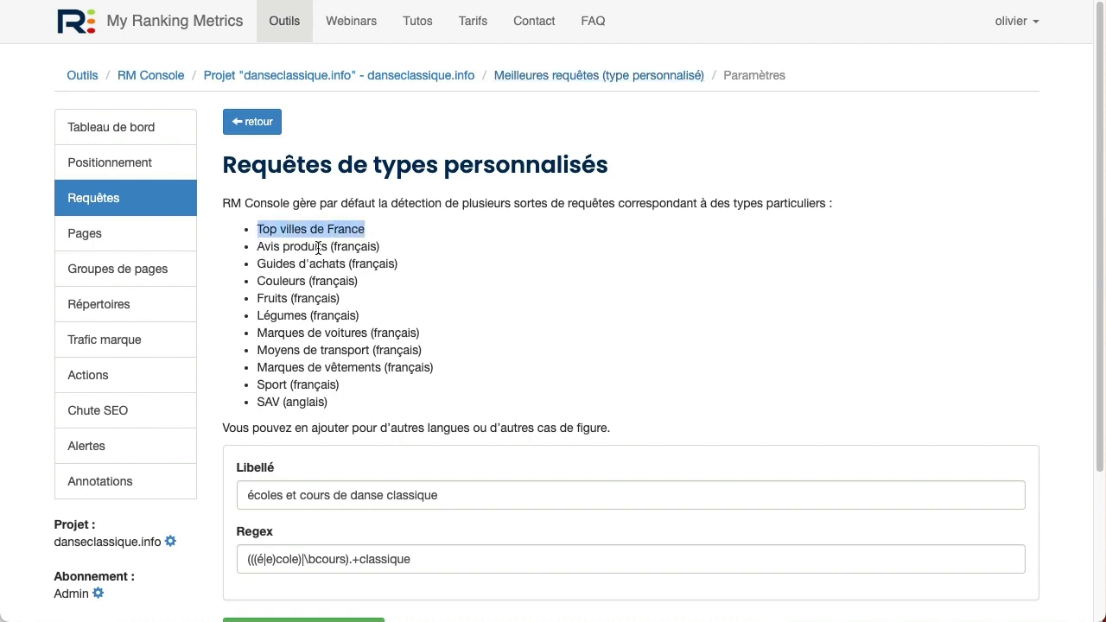
left_click(364, 241)
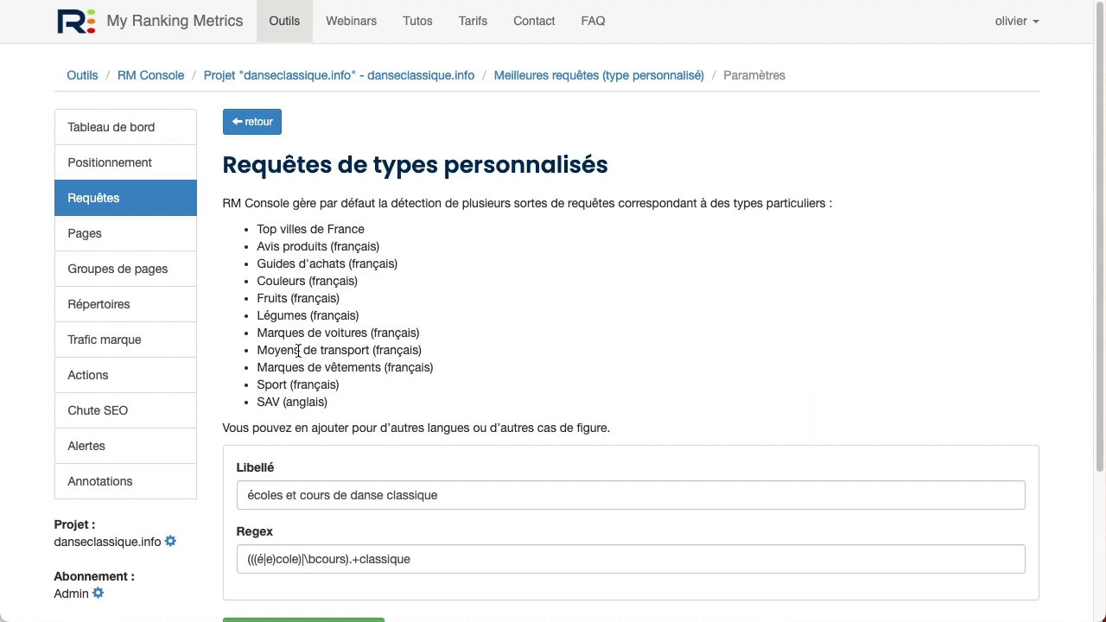
scroll(366, 342, "down", 2)
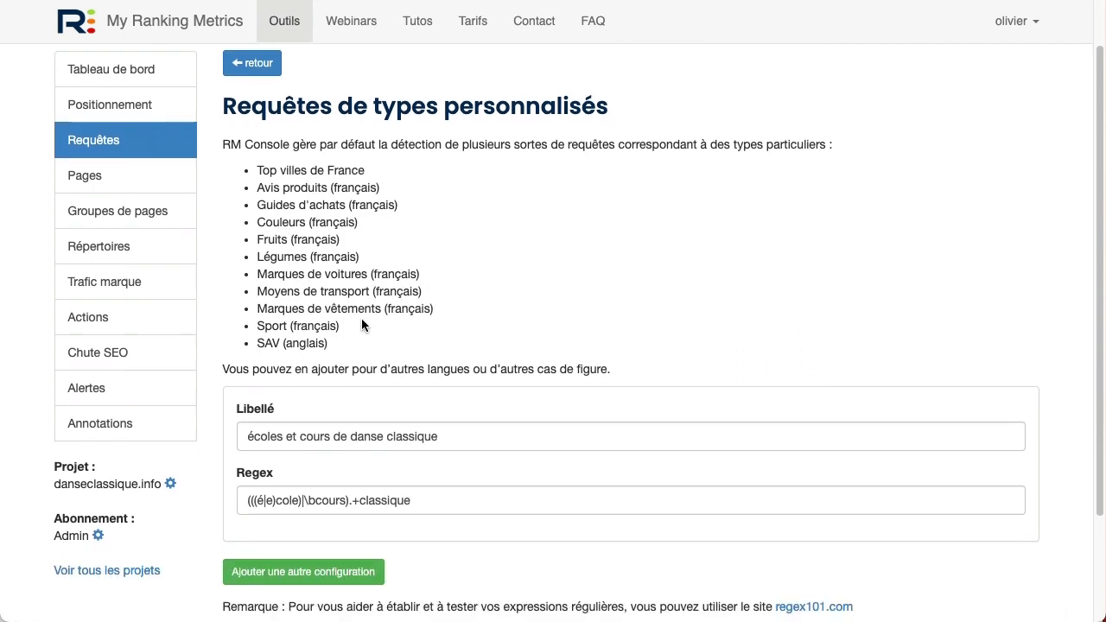
scroll(415, 272, "down", 1)
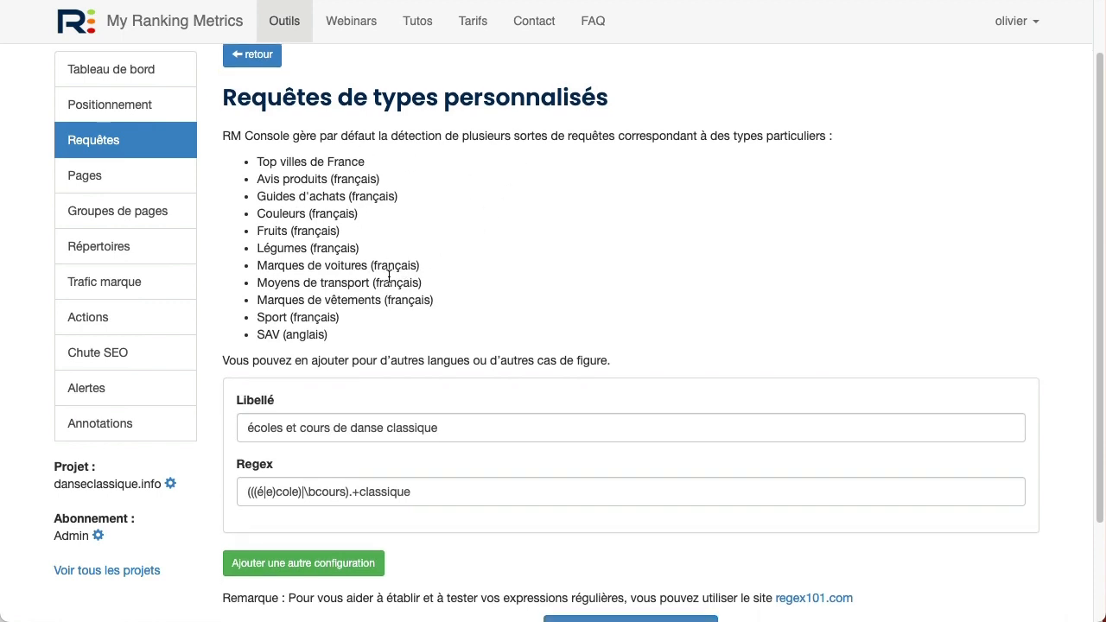
scroll(311, 333, "down", 2)
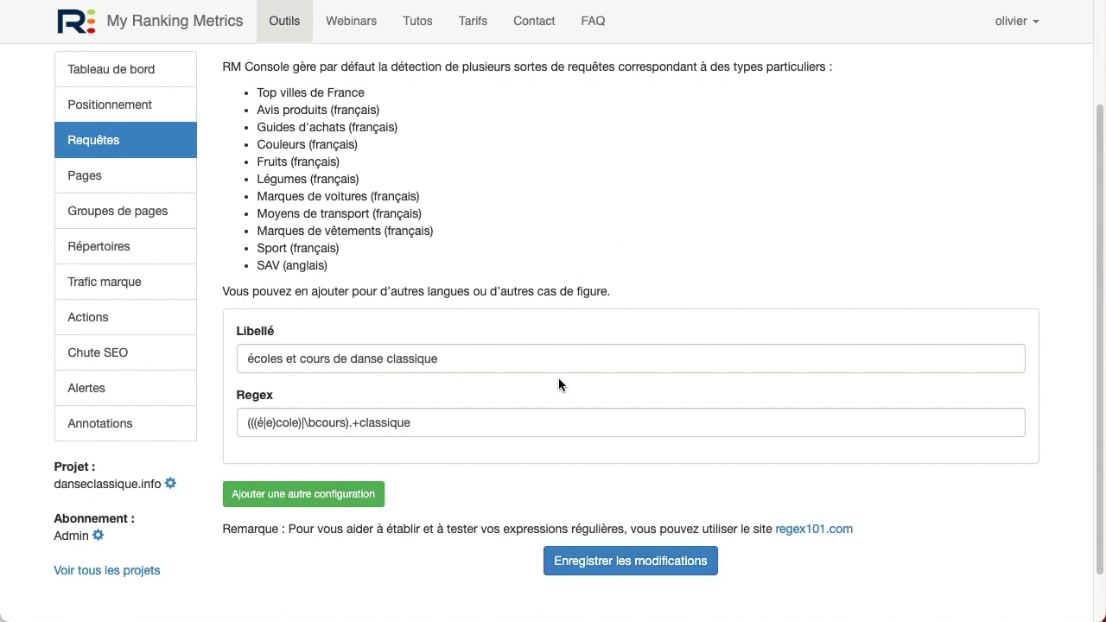
scroll(620, 314, "up", 2)
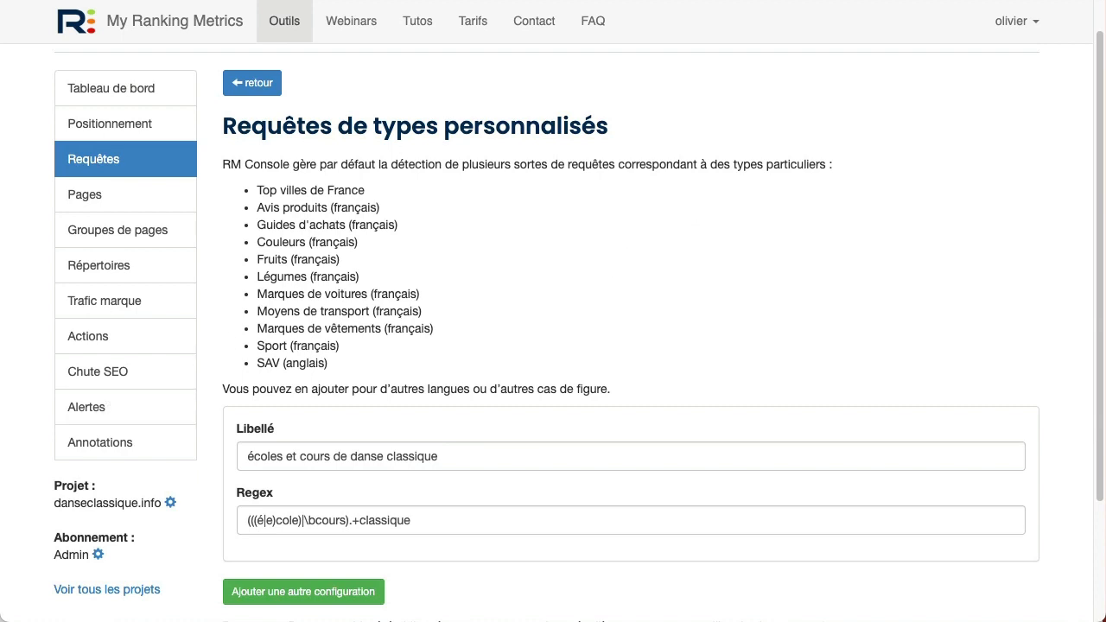
- Open the "Requêtes questions : aucun filtre" alert from the project's alerts and review its parameters and new queries
key("super+w")
left_click(88, 394)
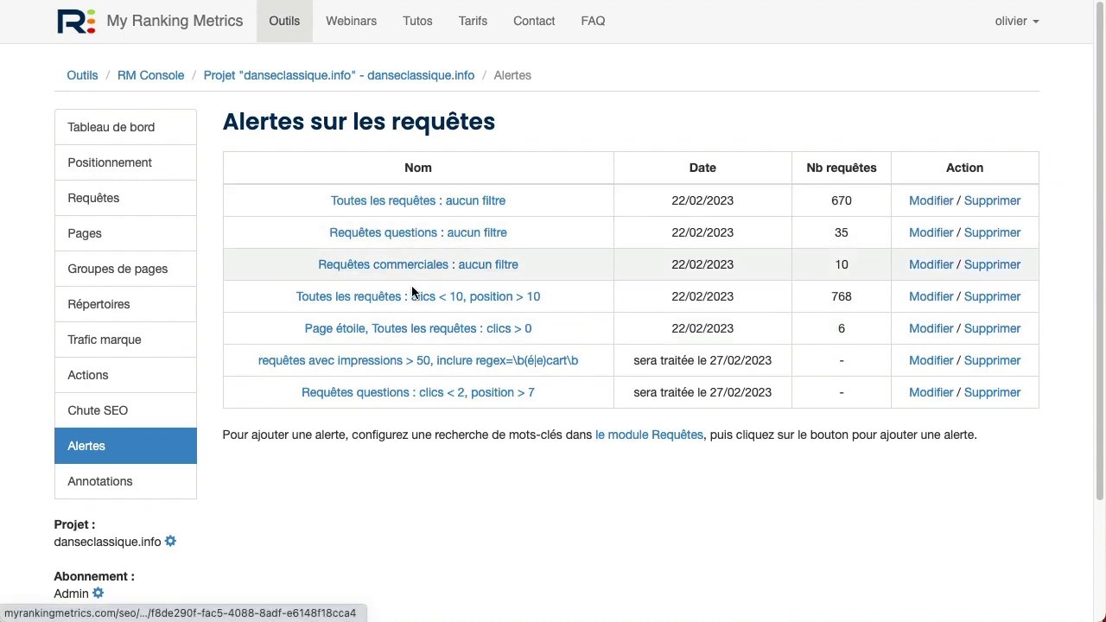
left_click(390, 235)
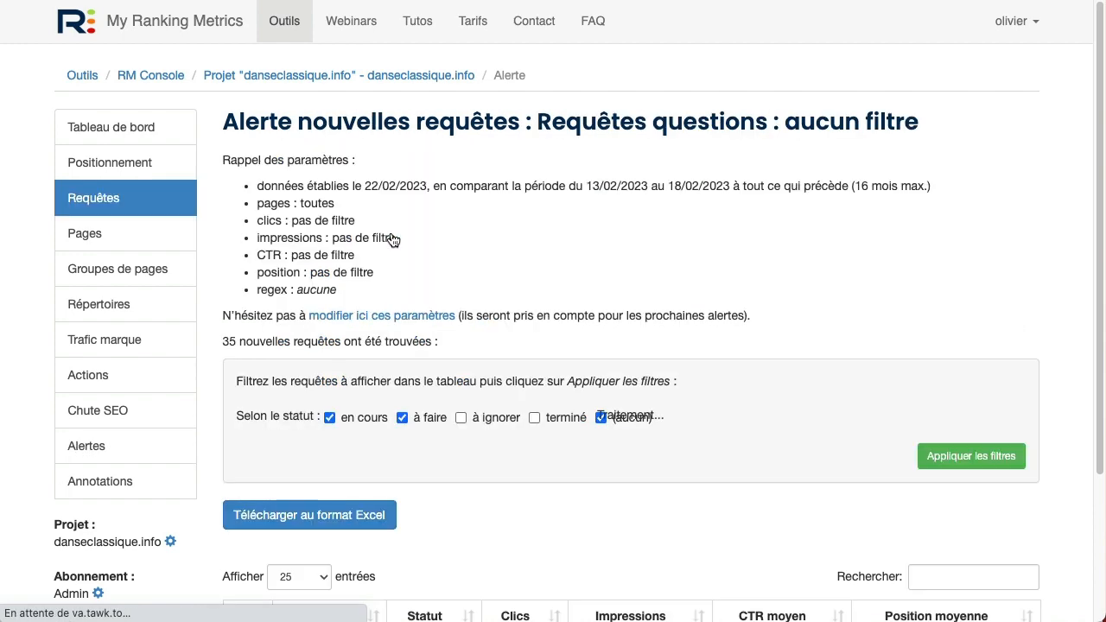
scroll(553, 285, "down", 4)
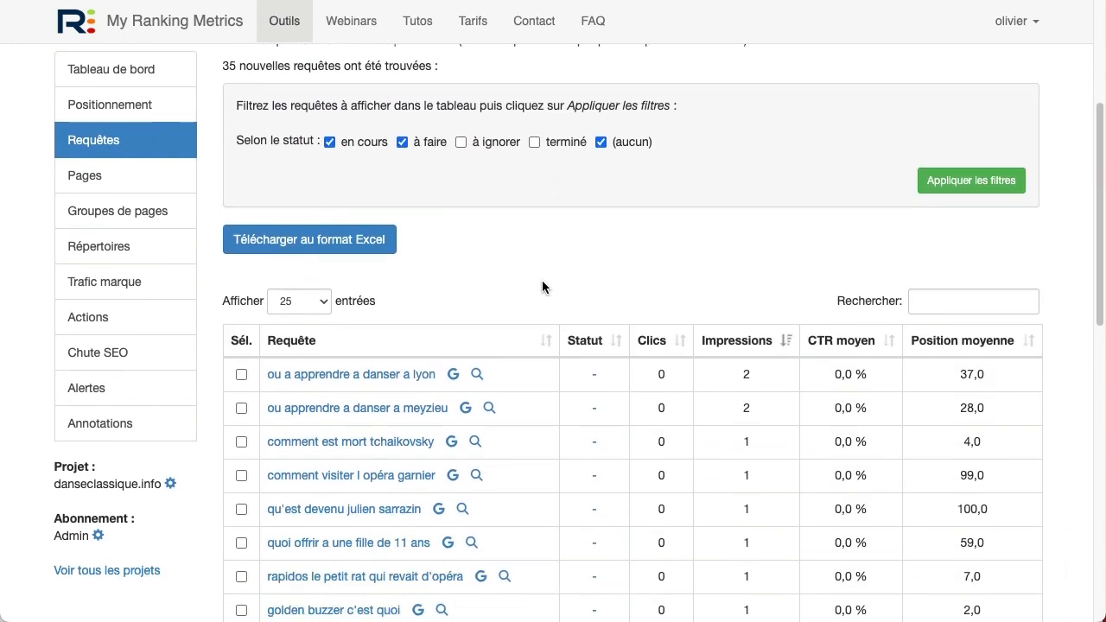
scroll(542, 287, "down", 1)
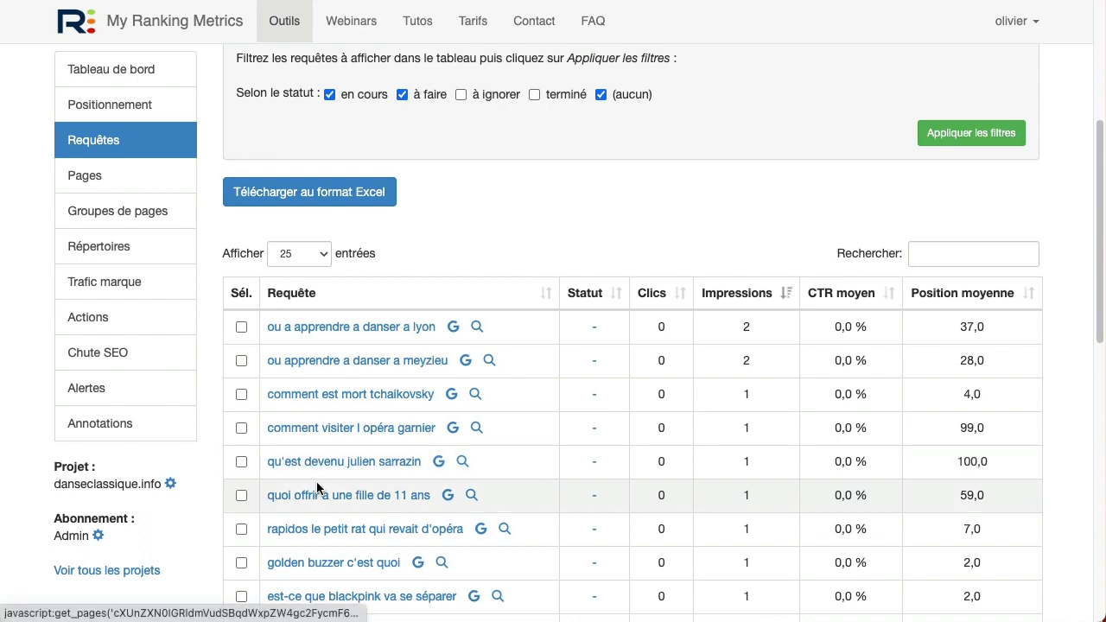
scroll(527, 432, "up", 3)
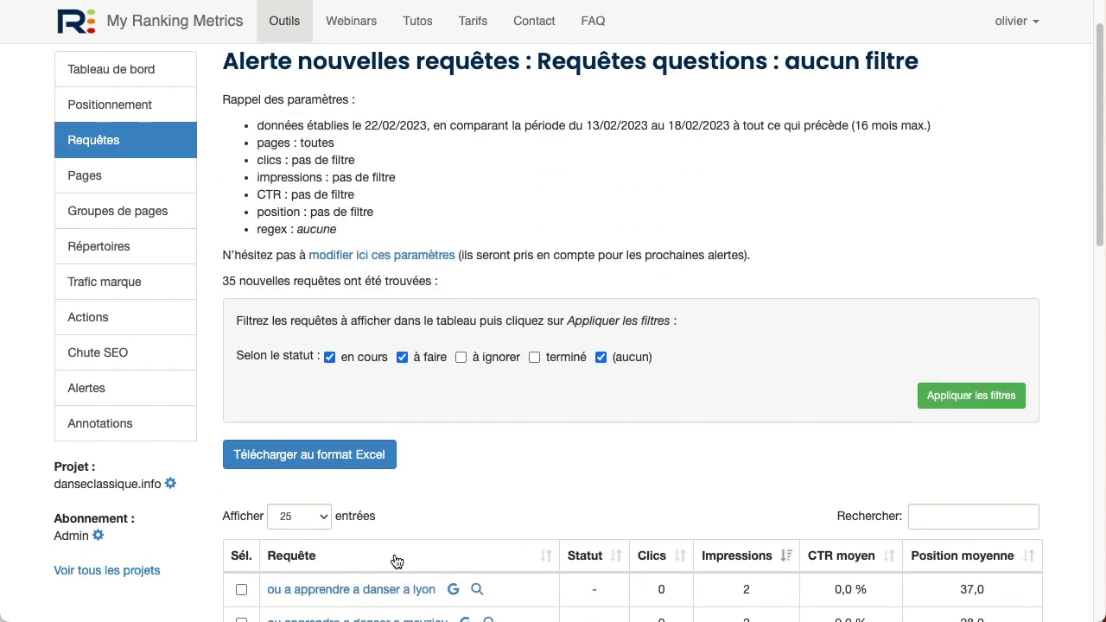
scroll(545, 478, "up", 1)
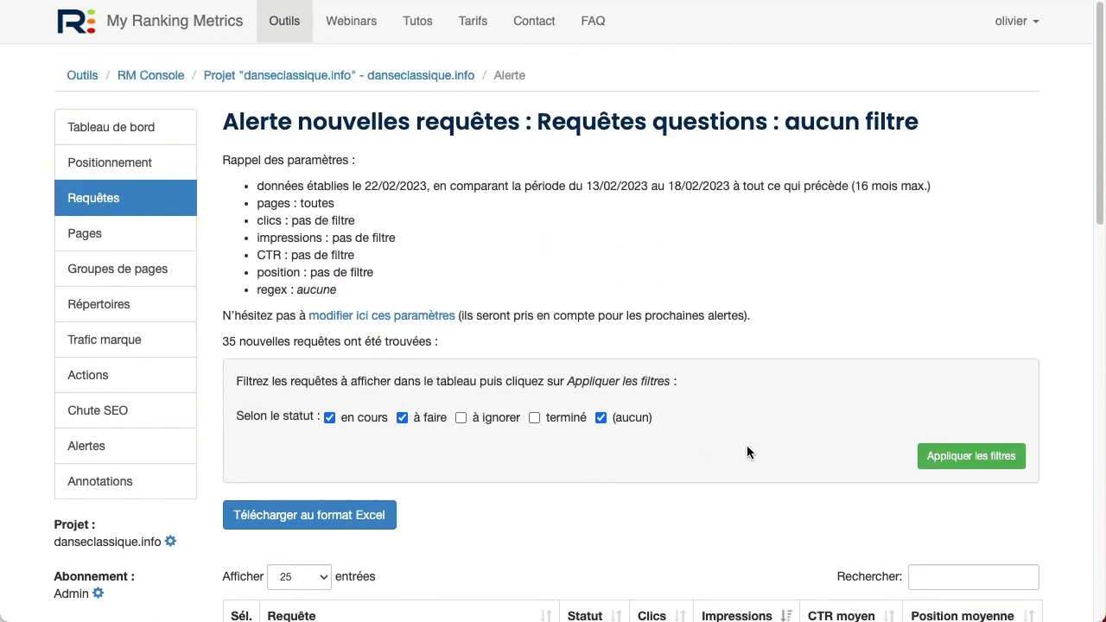